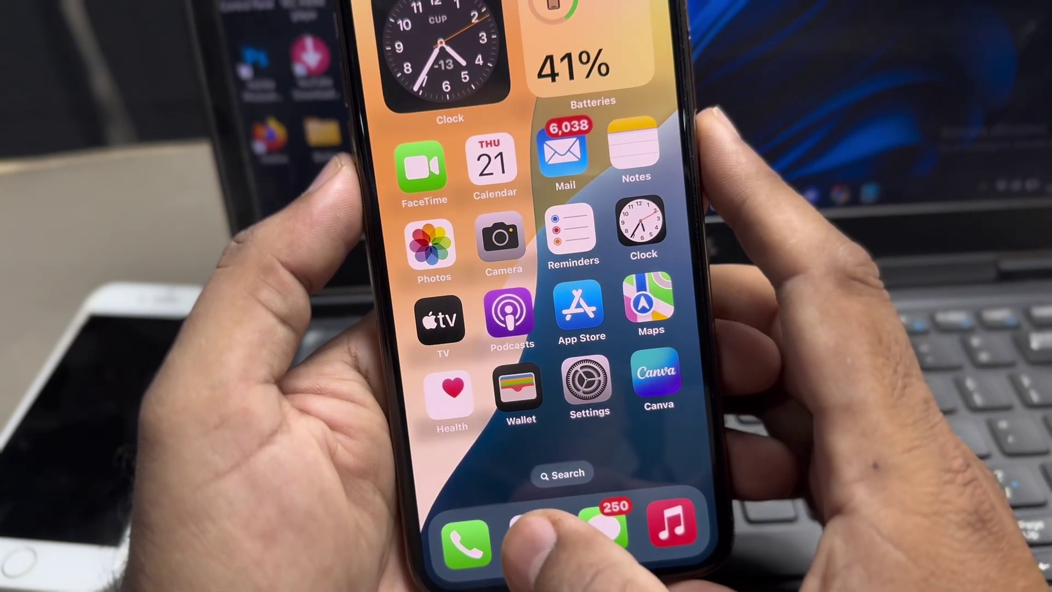
- Review the account.apple.com sign-in page in Safari without signing in
left_click(533, 538)
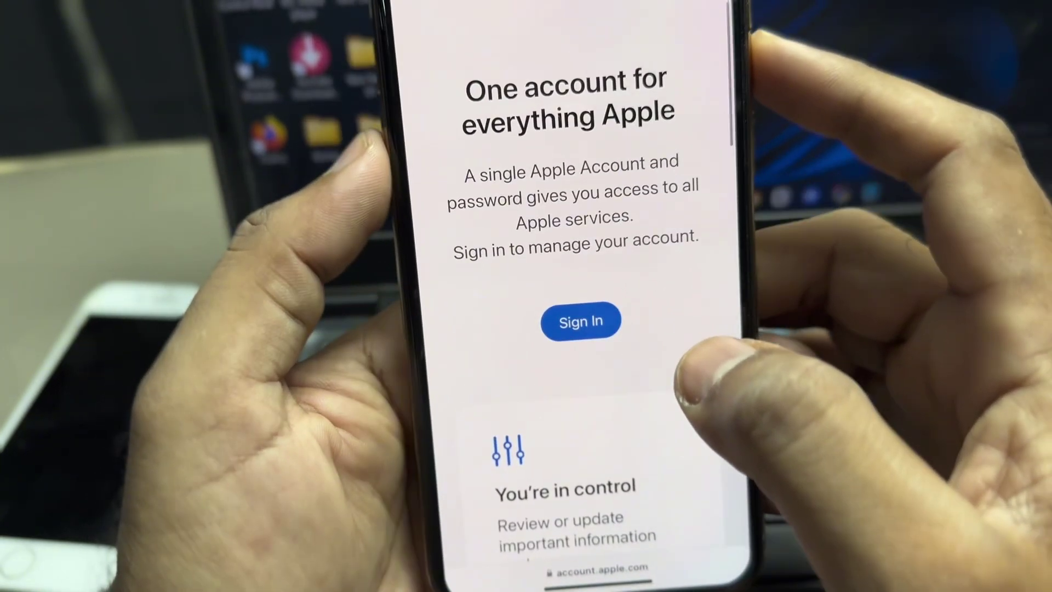
scroll(559, 296, "down", 3)
scroll(543, 297, "up", 3)
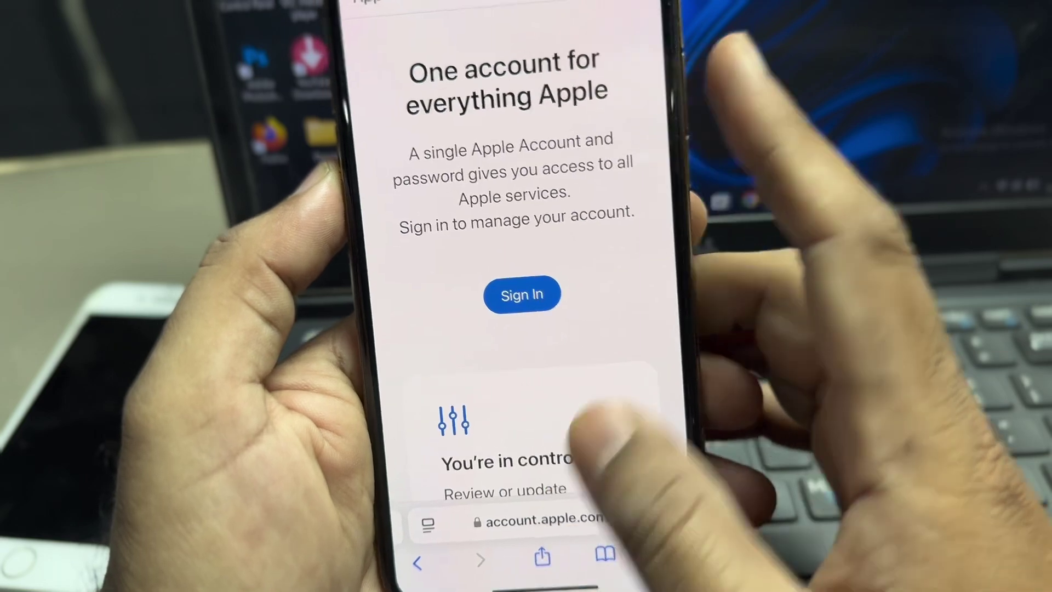
- Return to the home screen and launch Settings showing the main list
left_click_drag(545, 584, 546, 345)
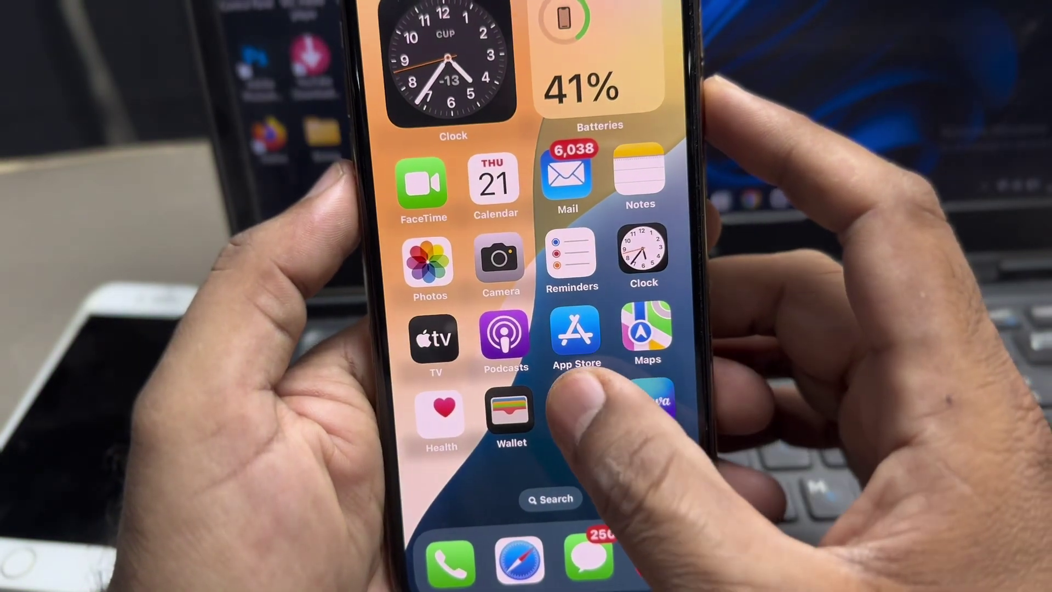
left_click(572, 403)
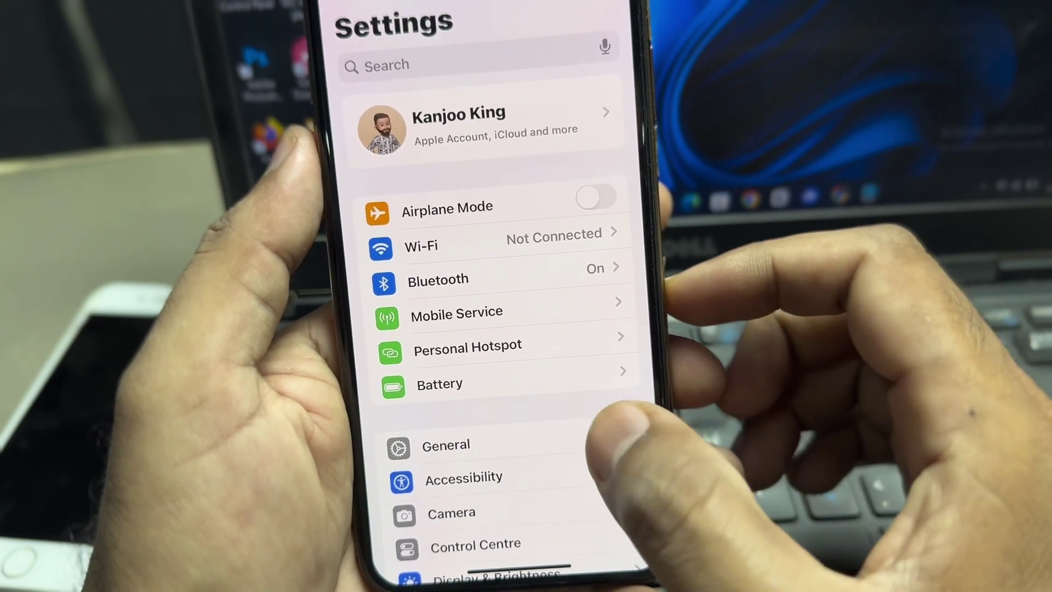
- Show the General page scrolled to Date & Time and Language & Region
left_click(576, 447)
scroll(509, 329, "down", 2)
scroll(510, 328, "down", 2)
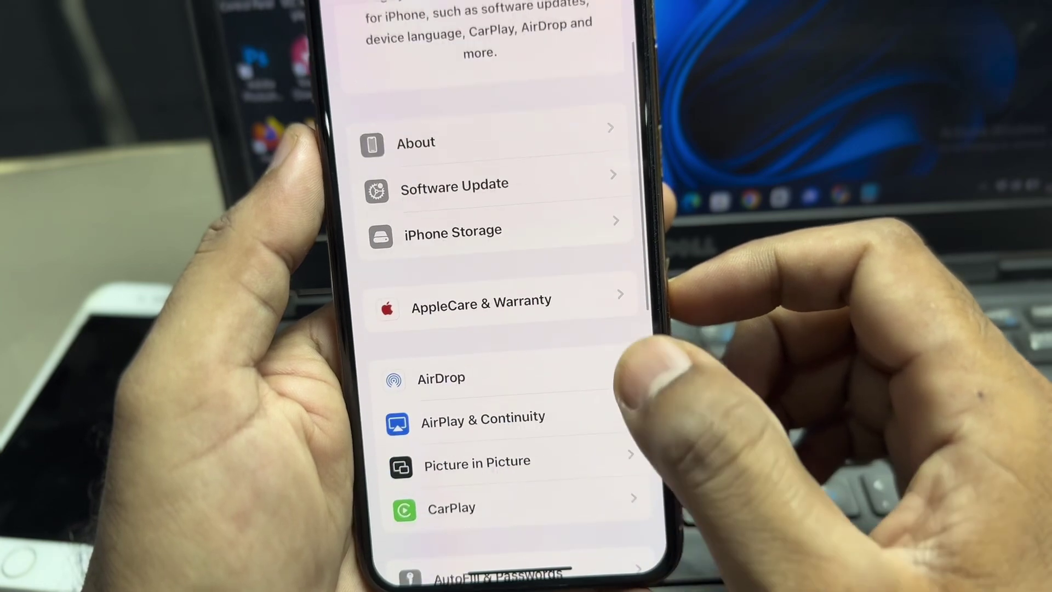
scroll(510, 328, "down", 2)
scroll(509, 329, "down", 2)
scroll(510, 329, "down", 3)
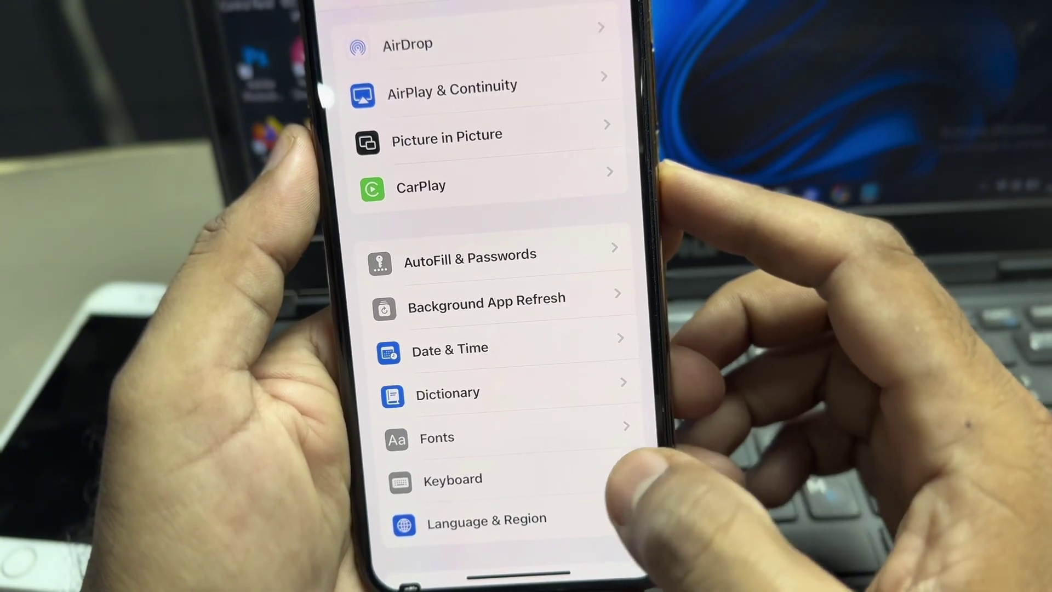
scroll(494, 329, "down", 2)
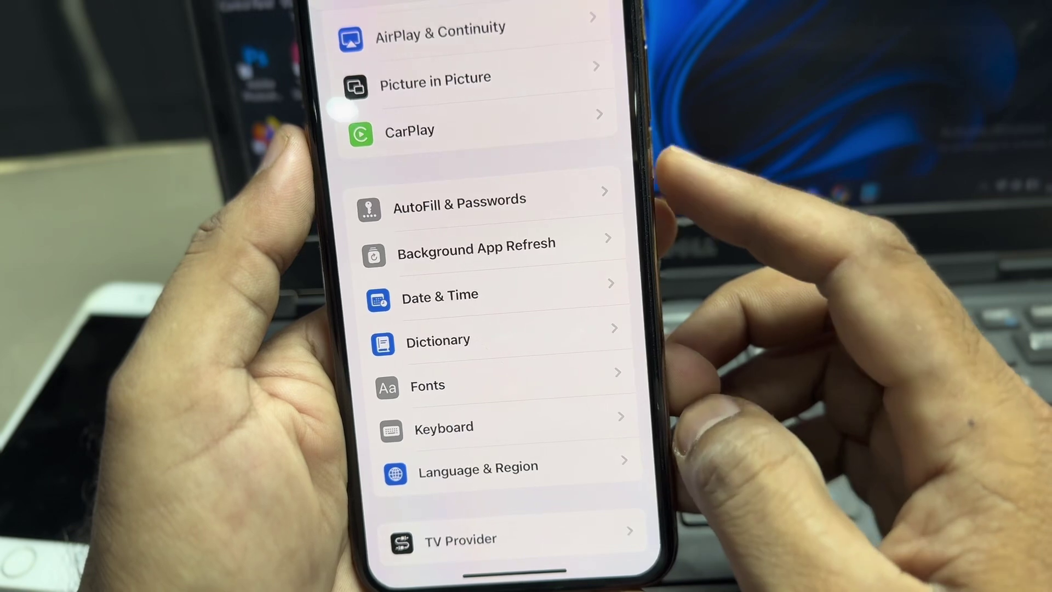